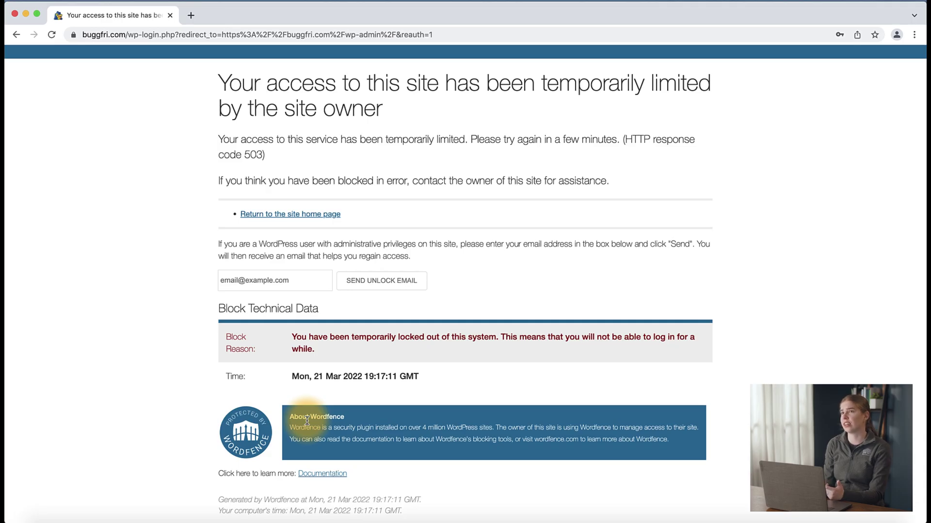
Enter the administrator's saved email on the lockout page and send the Wordfence unlock email
{"action": "left_click", "coordinate": [294, 280]}
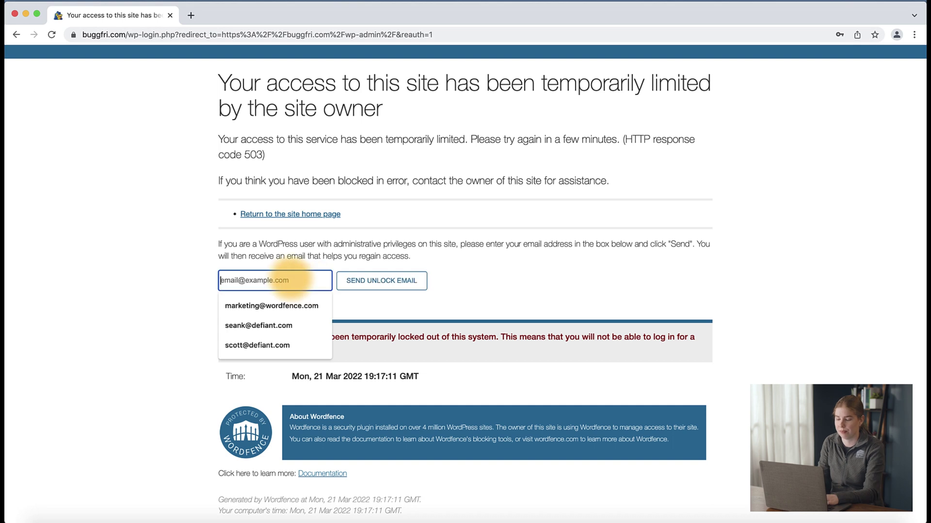
{"action": "type", "text": "marketing"}
{"action": "key", "text": "Down"}
{"action": "key", "text": "Return"}
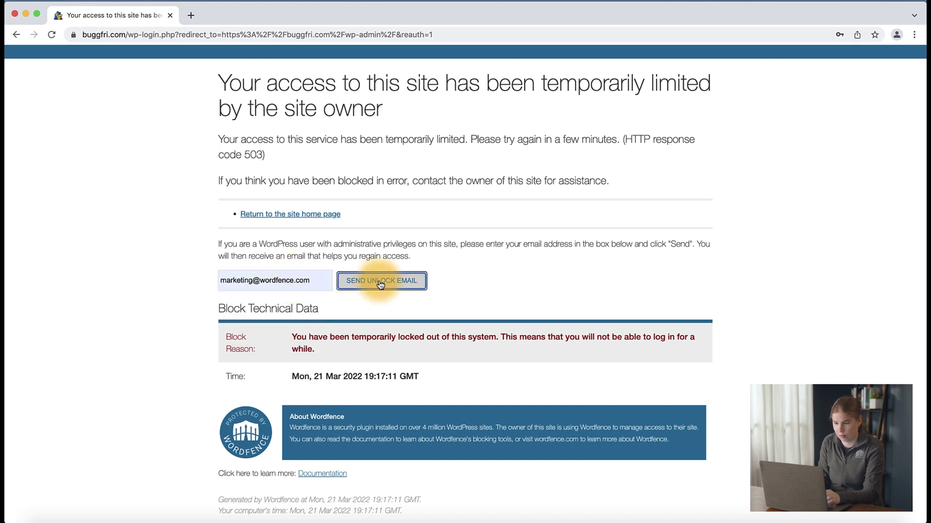
{"action": "left_click", "coordinate": [381, 281]}
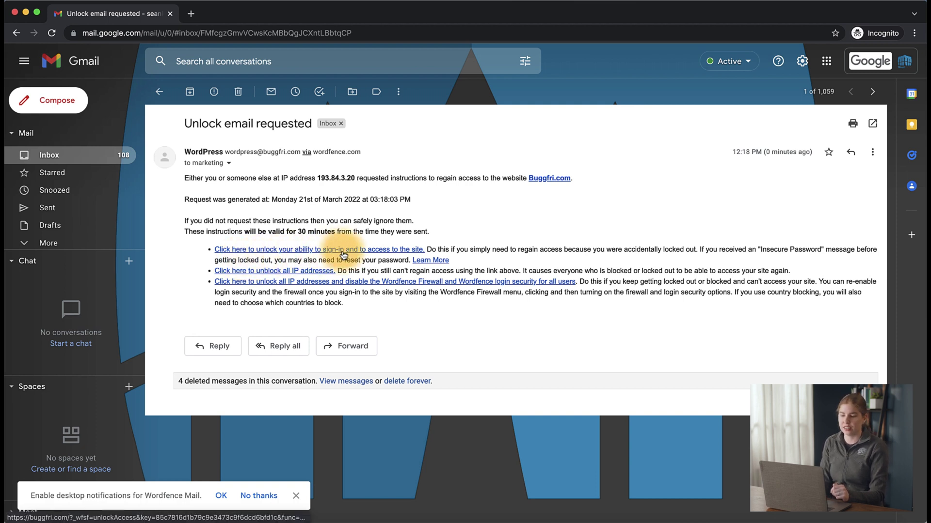
Follow the 'Click here to unlock your ability to sign-in' link in the unlock email
{"action": "left_click", "coordinate": [367, 250]}
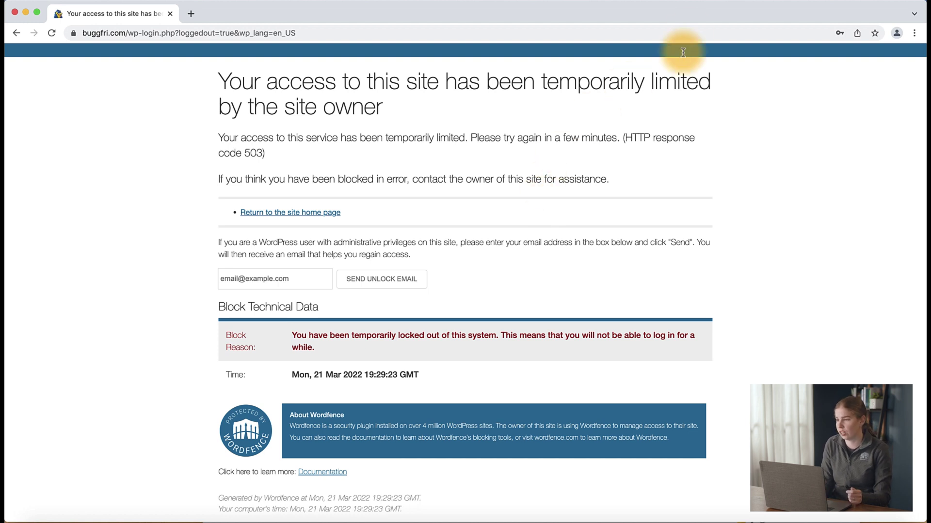
Connect Private Internet Access to its auto US Chicago VPN server
{"action": "left_click", "coordinate": [709, 4]}
{"action": "left_click", "coordinate": [713, 88]}
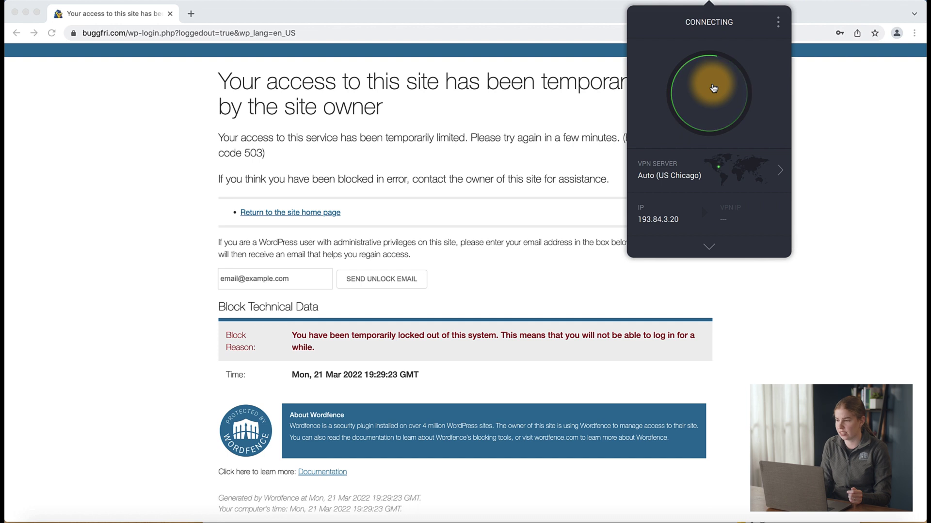
{"action": "left_click", "coordinate": [552, 124]}
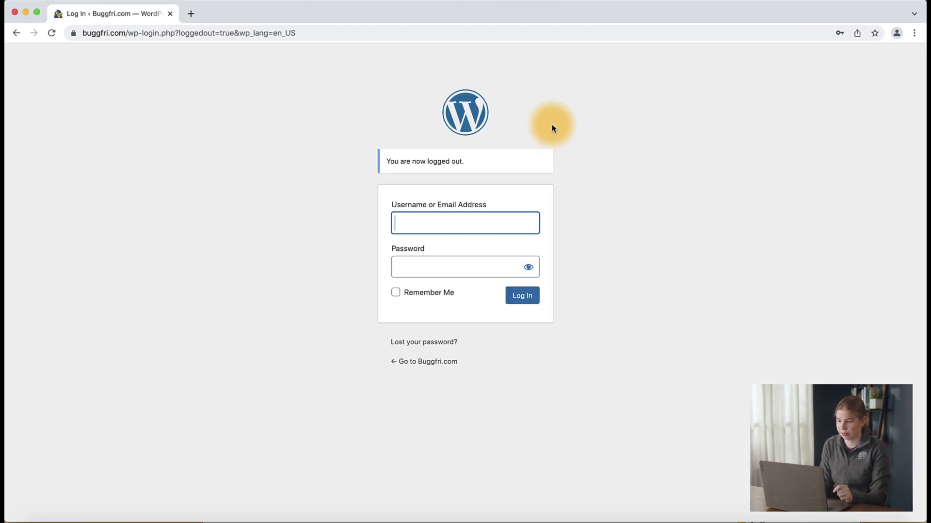
Log in as the saved wfdemo user with the saved password
{"action": "type", "text": "wfdemo"}
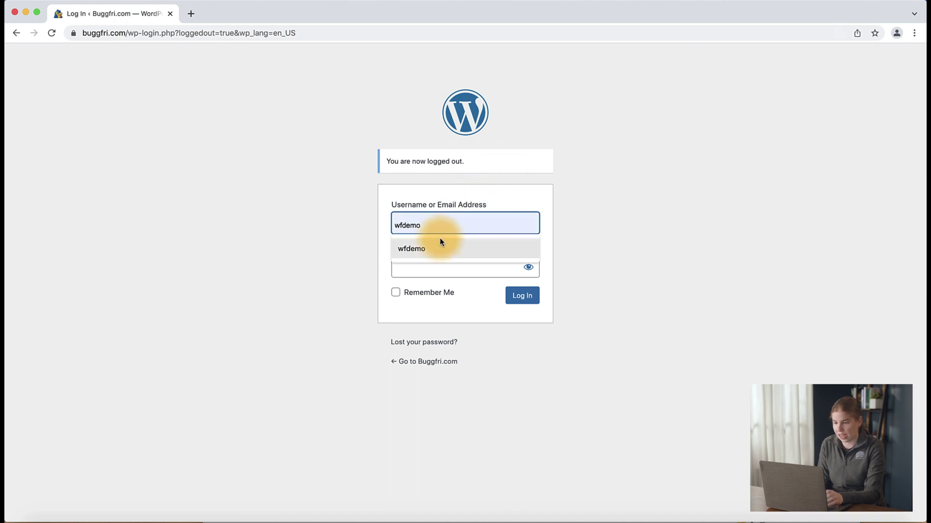
{"action": "left_click", "coordinate": [440, 241]}
{"action": "left_click", "coordinate": [430, 266]}
{"action": "key", "text": "super+v"}
{"action": "left_click", "coordinate": [517, 305]}
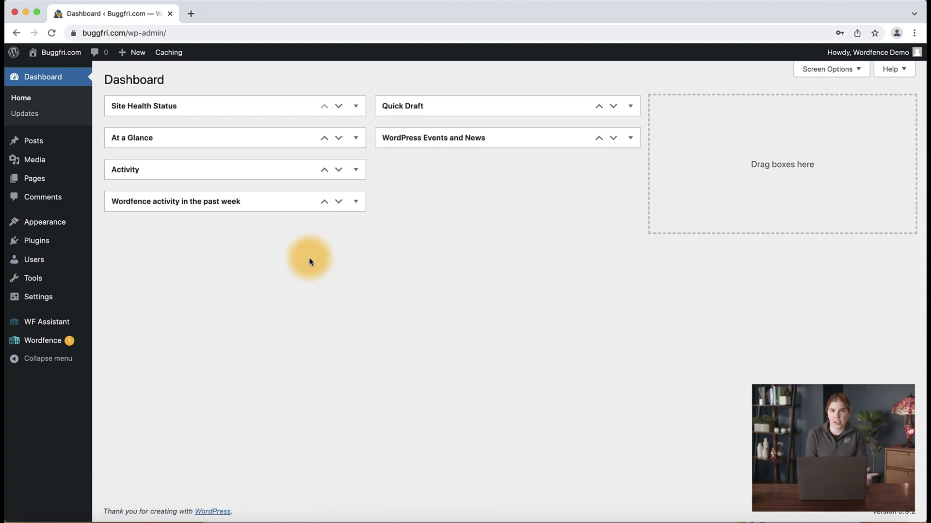
{"action": "mouse_move", "coordinate": [42, 340]}
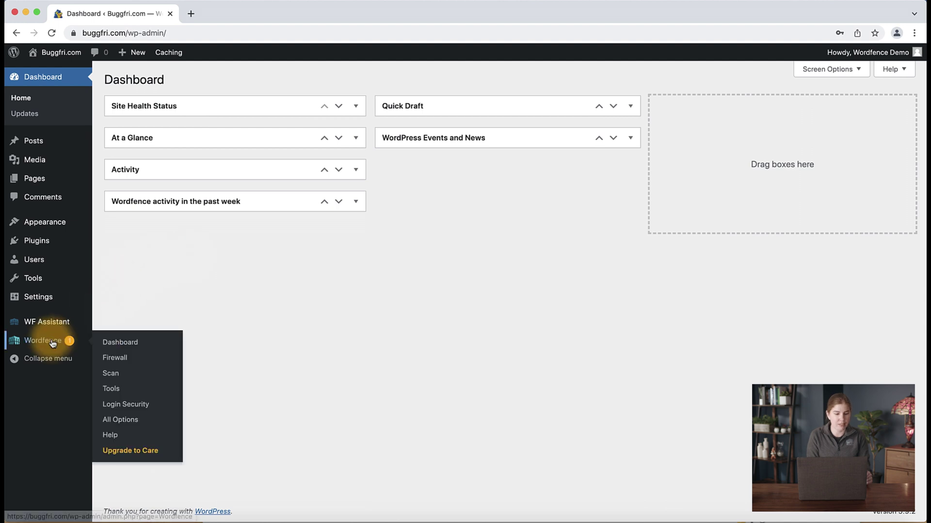
Under Wordfence Firewall > Blocking, select the 154.21.114.112 Lockout row and unblock it
{"action": "left_click", "coordinate": [121, 363]}
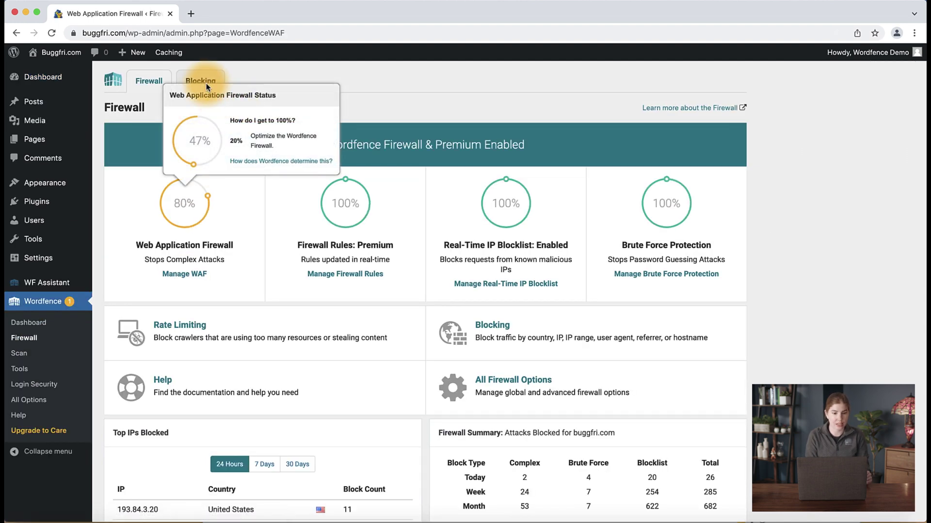
{"action": "left_click", "coordinate": [205, 84]}
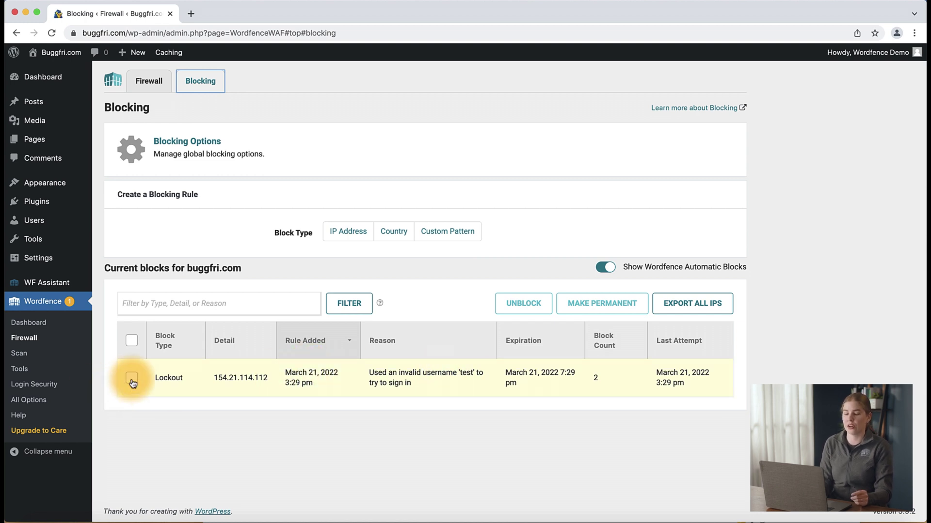
{"action": "left_click", "coordinate": [132, 381]}
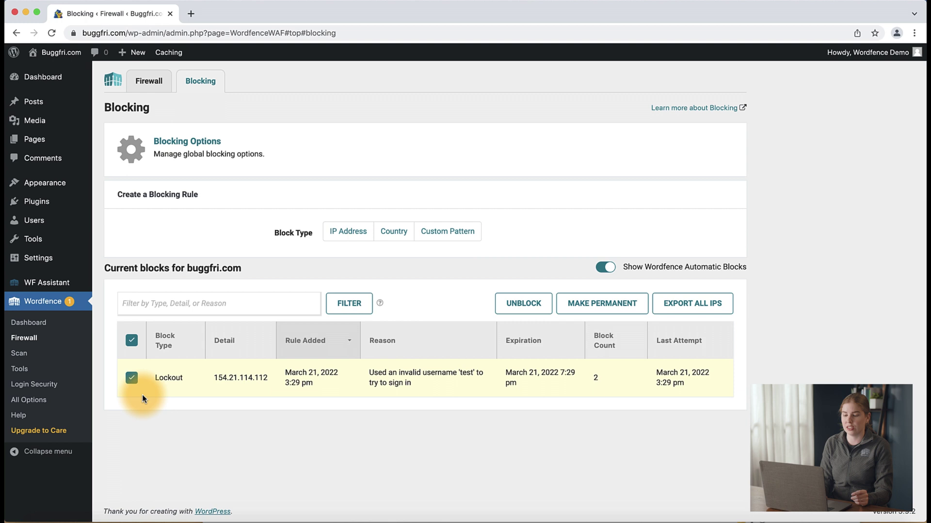
{"action": "left_click", "coordinate": [518, 310]}
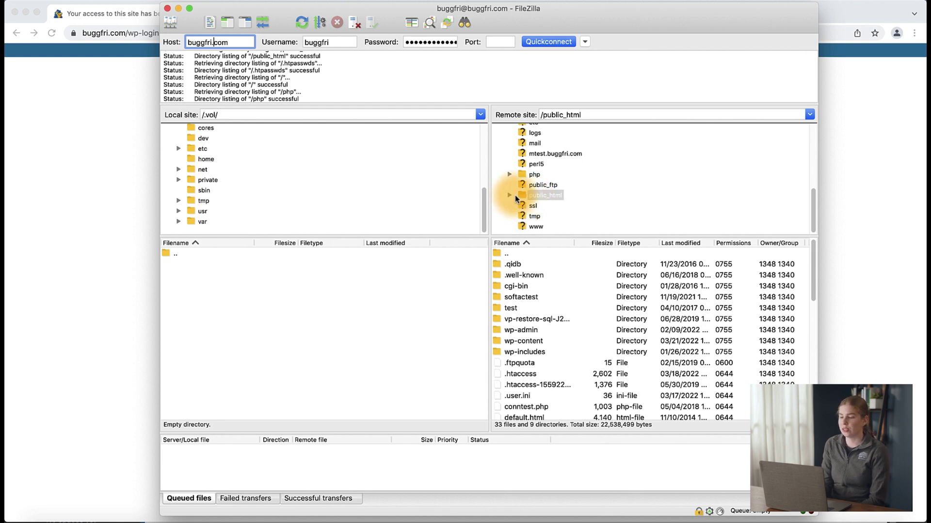
Expand public_html, wp-content and plugins in FileZilla's remote site tree
{"action": "left_click", "coordinate": [509, 195]}
{"action": "left_click", "coordinate": [530, 198]}
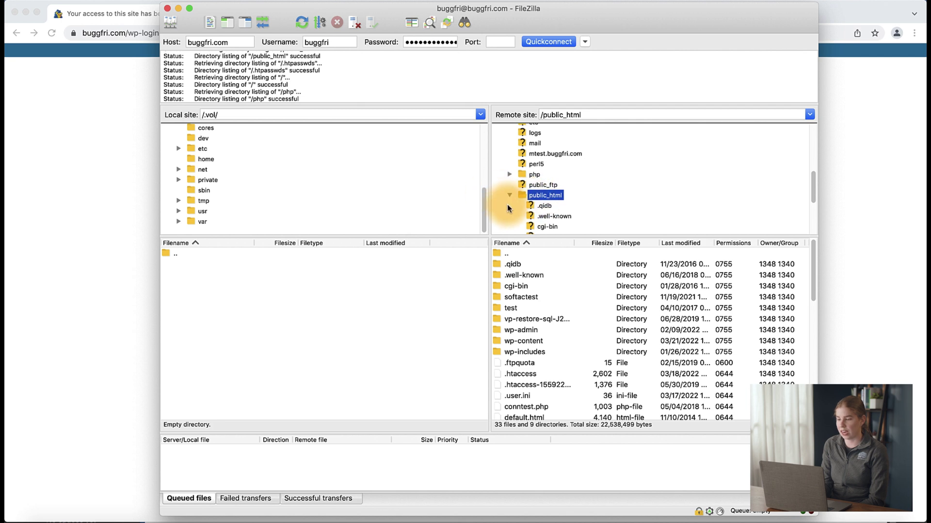
{"action": "scroll", "coordinate": [586, 201], "scroll_direction": "down", "scroll_amount": 2}
{"action": "scroll", "coordinate": [586, 199], "scroll_direction": "down", "scroll_amount": 2}
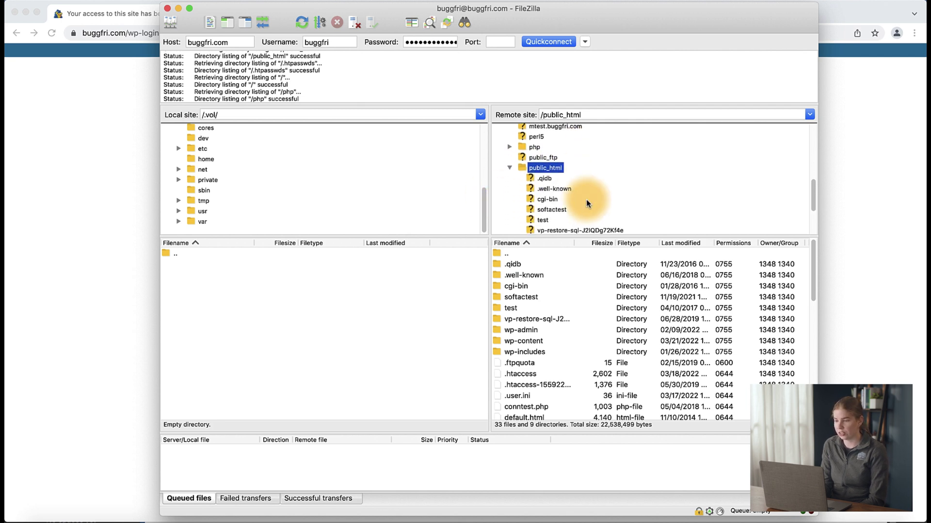
{"action": "scroll", "coordinate": [586, 200], "scroll_direction": "down", "scroll_amount": 3}
{"action": "scroll", "coordinate": [586, 199], "scroll_direction": "down", "scroll_amount": 3}
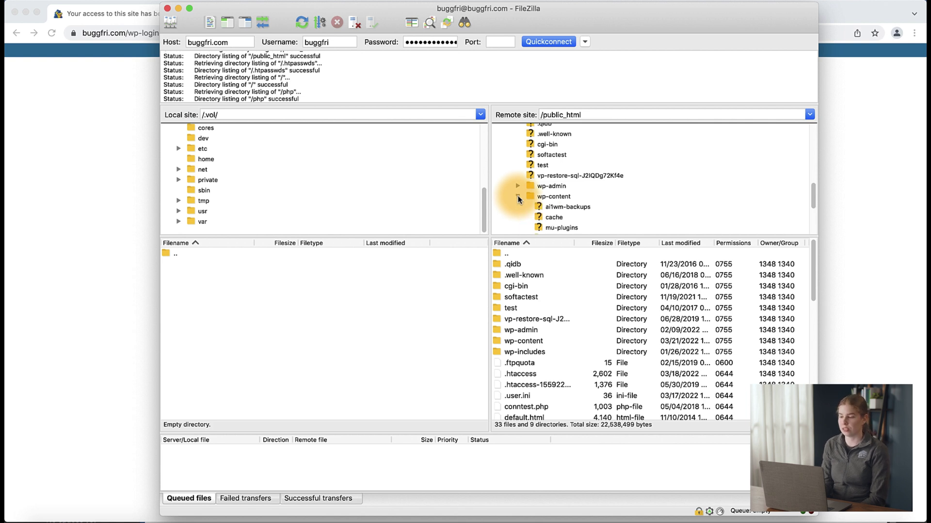
{"action": "scroll", "coordinate": [557, 211], "scroll_direction": "down", "scroll_amount": 3}
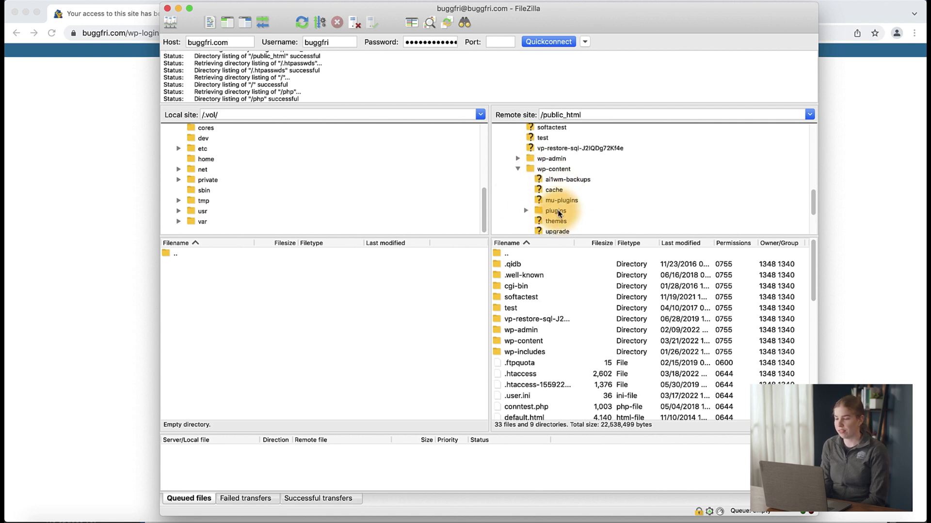
{"action": "left_click", "coordinate": [539, 201]}
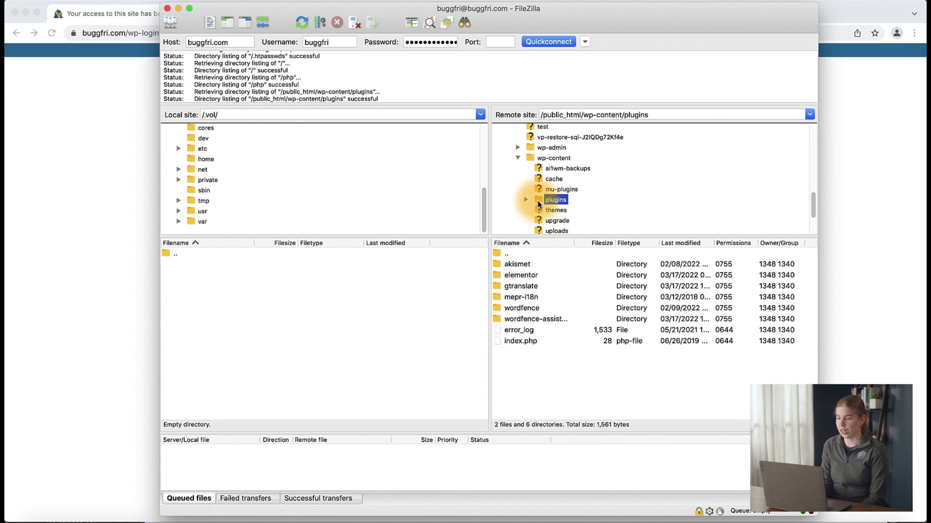
{"action": "left_click", "coordinate": [526, 199]}
{"action": "scroll", "coordinate": [544, 217], "scroll_direction": "down", "scroll_amount": 2}
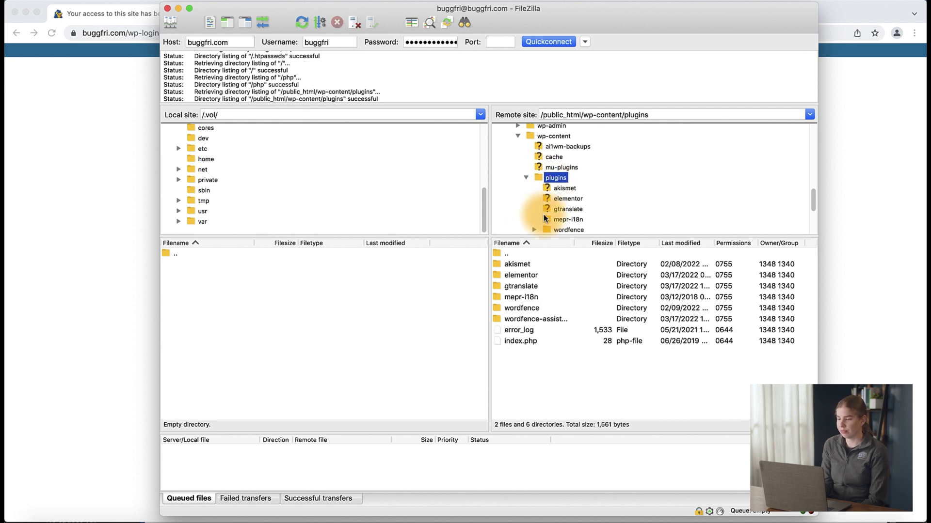
{"action": "scroll", "coordinate": [544, 218], "scroll_direction": "down", "scroll_amount": 3}
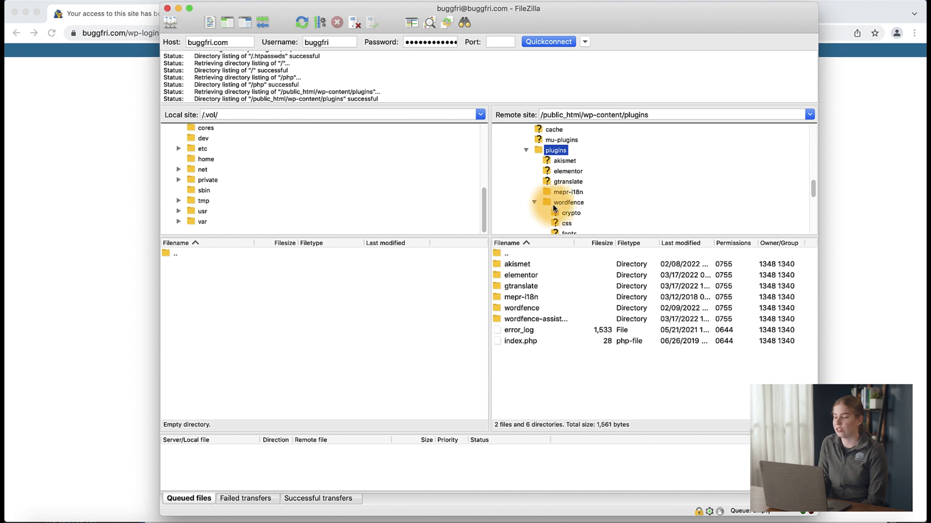
Rename the remote wordfence plugin folder to wordfence-temp
{"action": "left_click", "coordinate": [562, 203]}
{"action": "scroll", "coordinate": [563, 208], "scroll_direction": "down", "scroll_amount": 4}
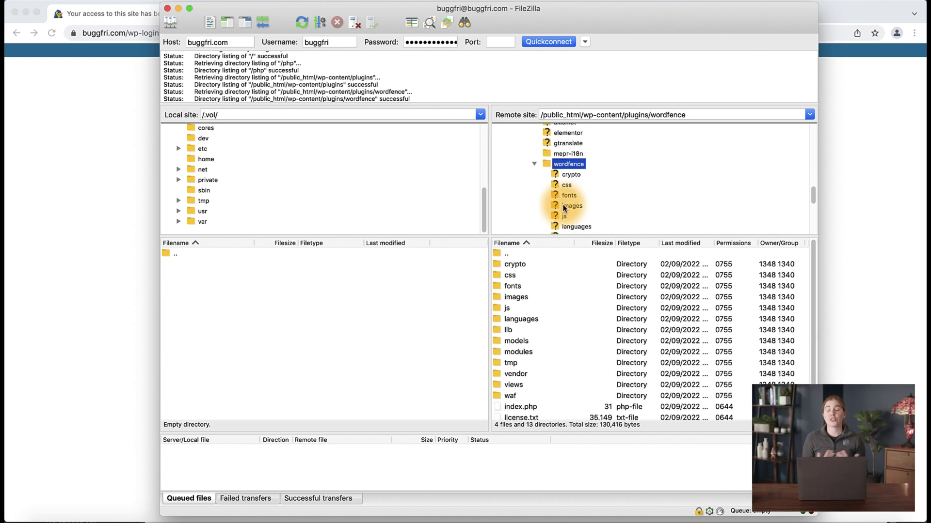
{"action": "left_click", "coordinate": [577, 164]}
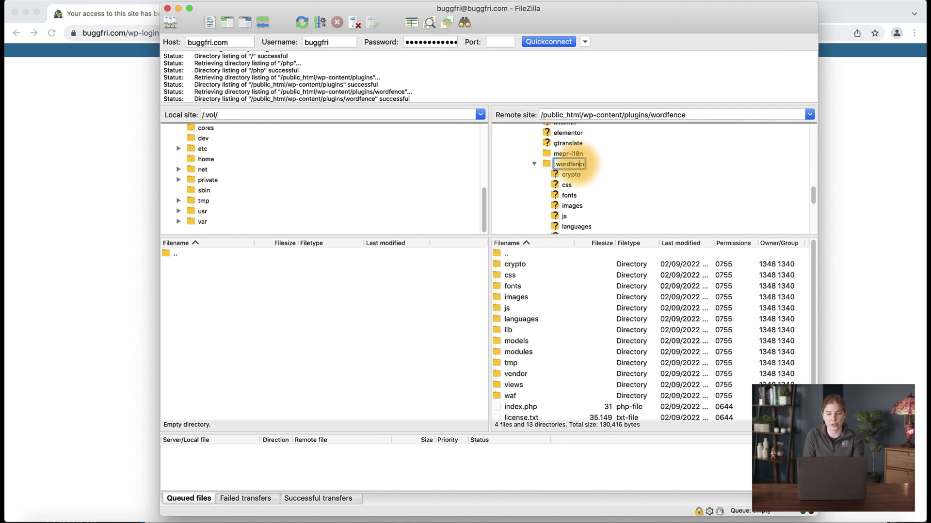
{"action": "type", "text": "-"}
{"action": "type", "text": "tep"}
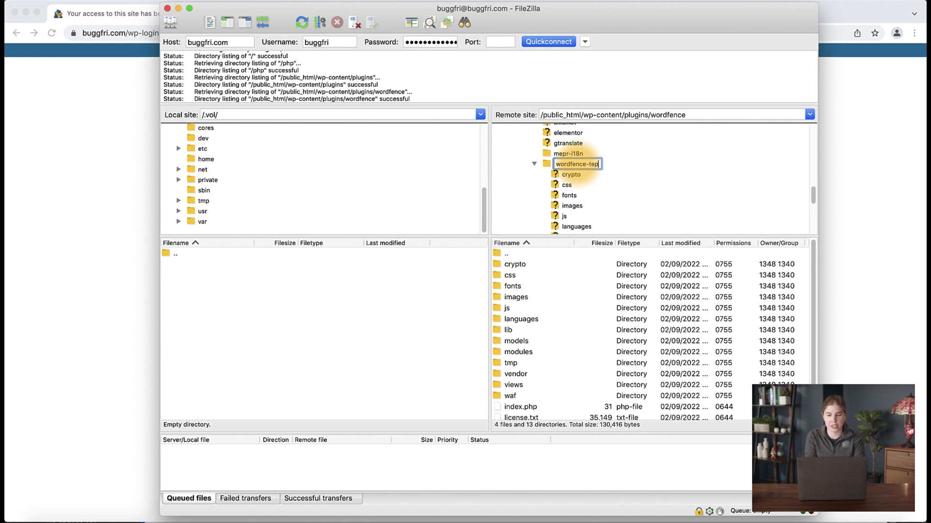
{"action": "key", "text": "BackSpace"}
{"action": "type", "text": "mp"}
{"action": "key", "text": "Return"}
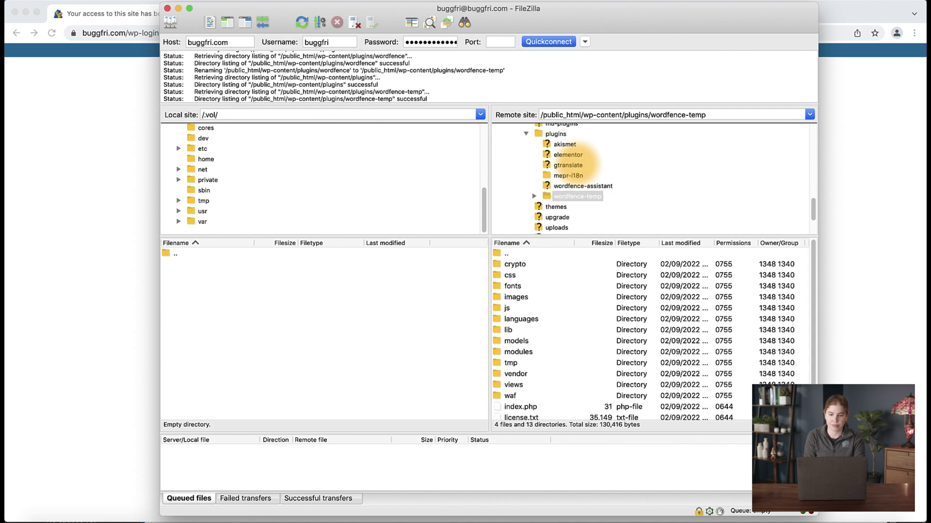
{"action": "left_click", "coordinate": [582, 187]}
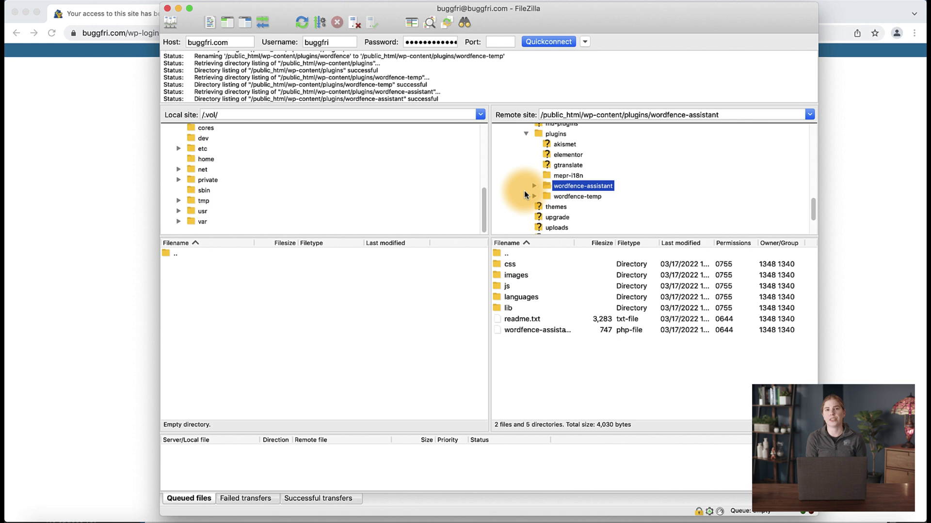
Reload the lockout page in Chrome and log in as wfdemo with the saved password
{"action": "left_click", "coordinate": [105, 232]}
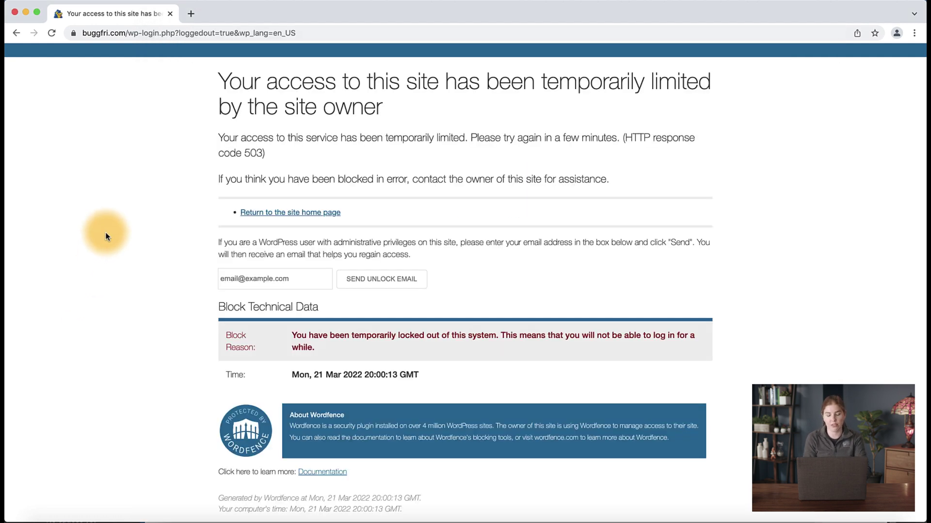
{"action": "key", "text": "super+r"}
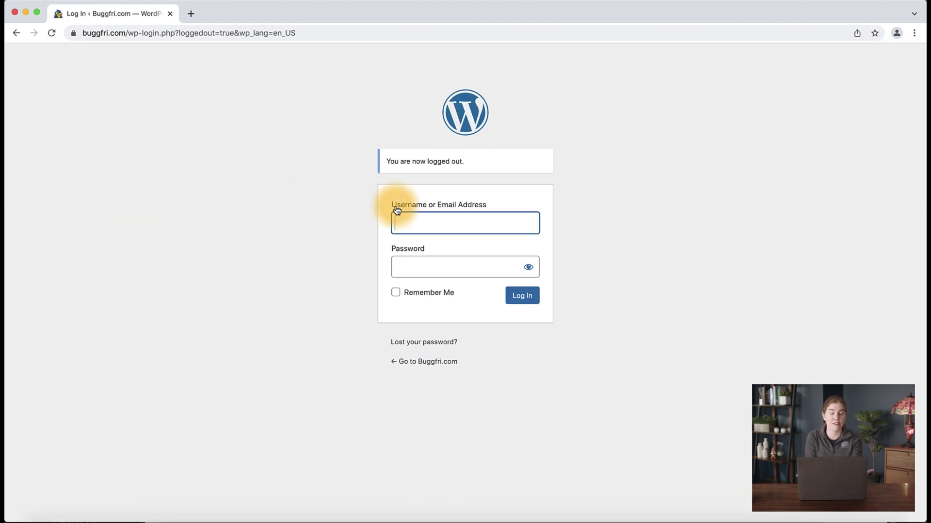
{"action": "type", "text": "w"}
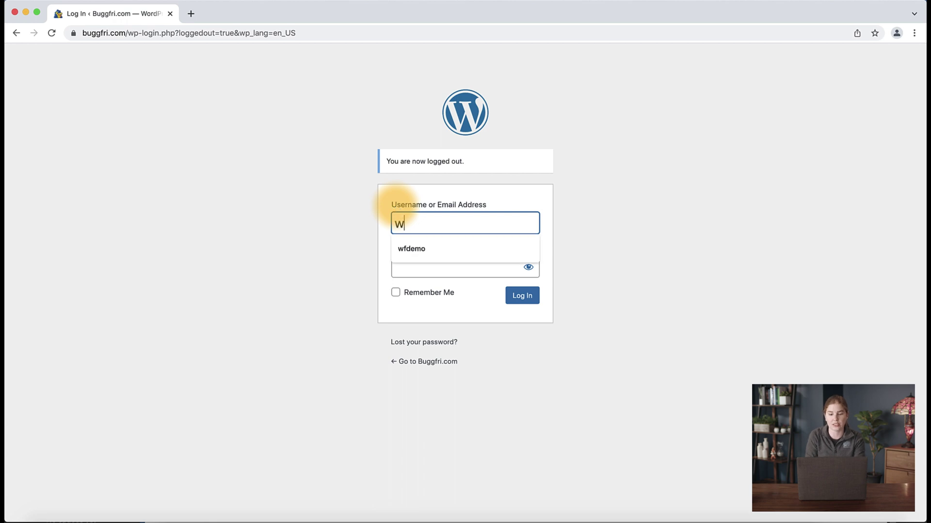
{"action": "key", "text": "Down"}
{"action": "key", "text": "Return"}
{"action": "key", "text": "Tab"}
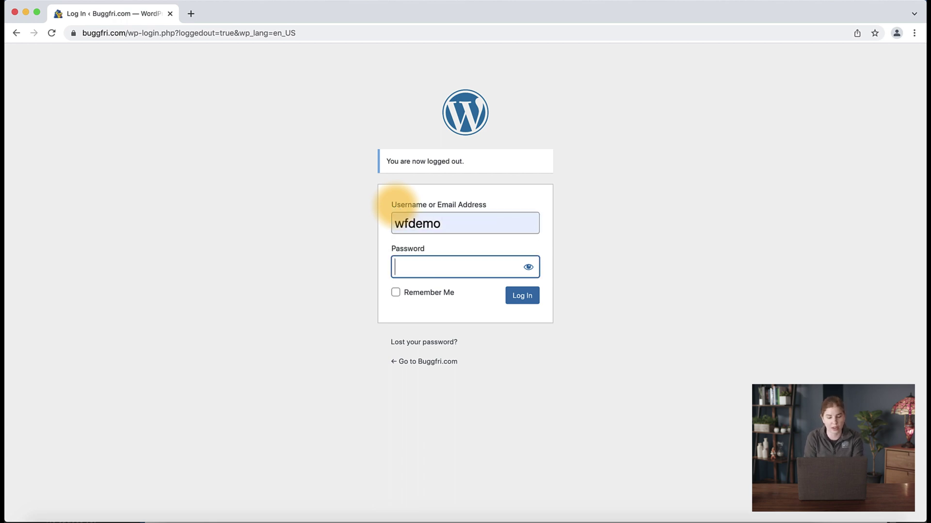
{"action": "key", "text": "super+v"}
{"action": "left_click", "coordinate": [528, 295]}
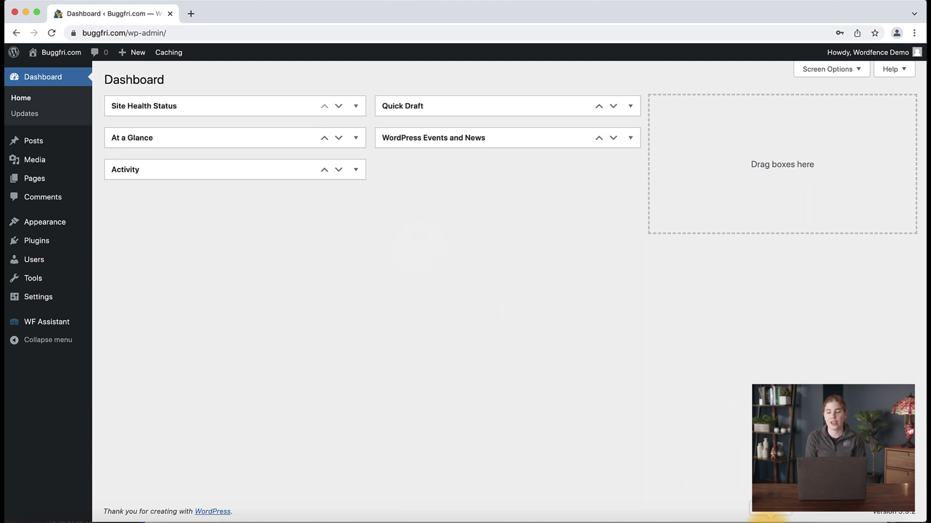
Rename the remote wordfence-temp folder back to wordfence in FileZilla
{"action": "left_click", "coordinate": [769, 517]}
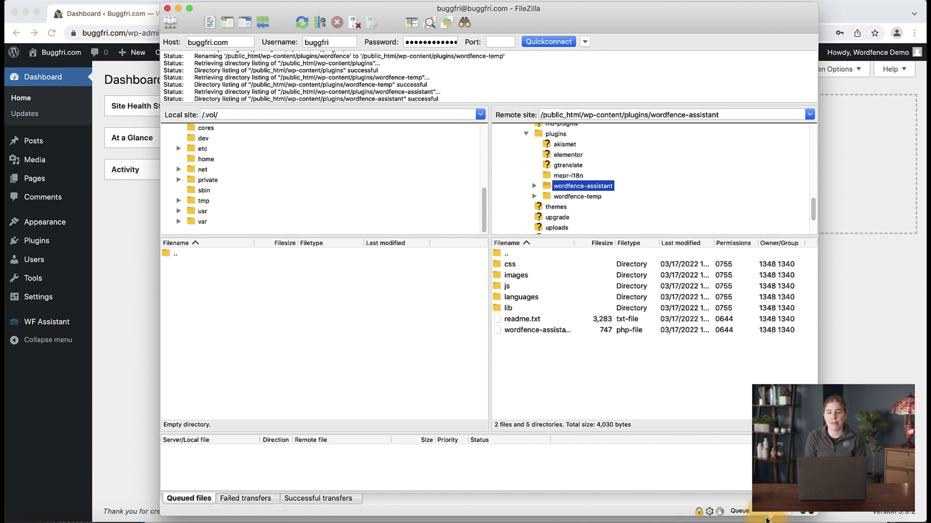
{"action": "left_click", "coordinate": [599, 188]}
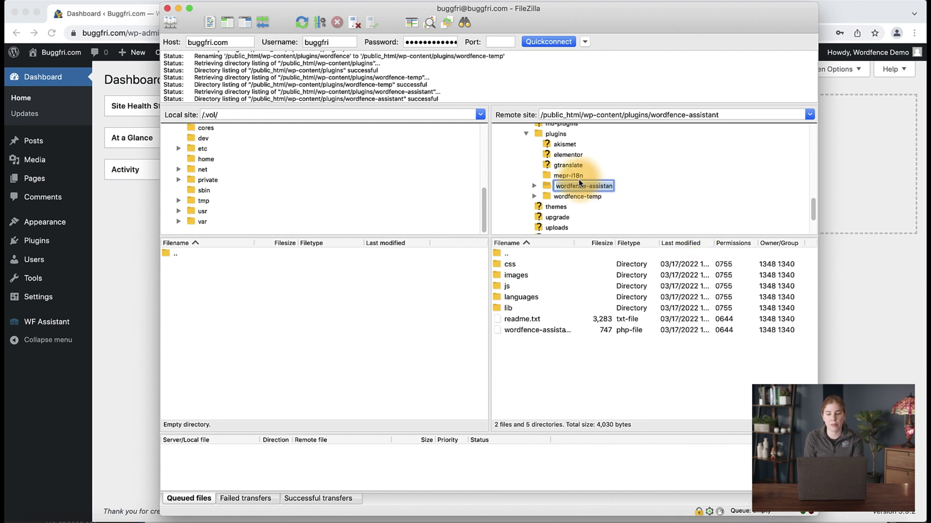
{"action": "left_click", "coordinate": [573, 198]}
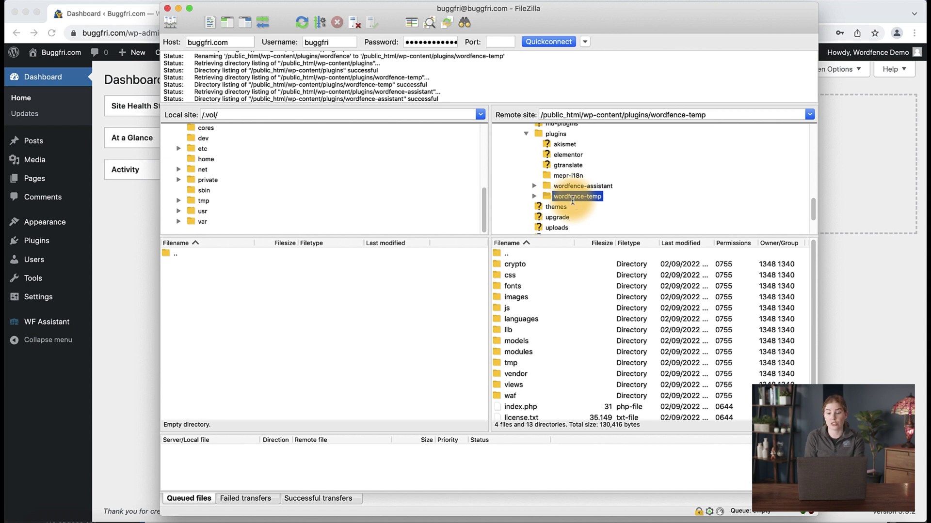
{"action": "left_click", "coordinate": [602, 194]}
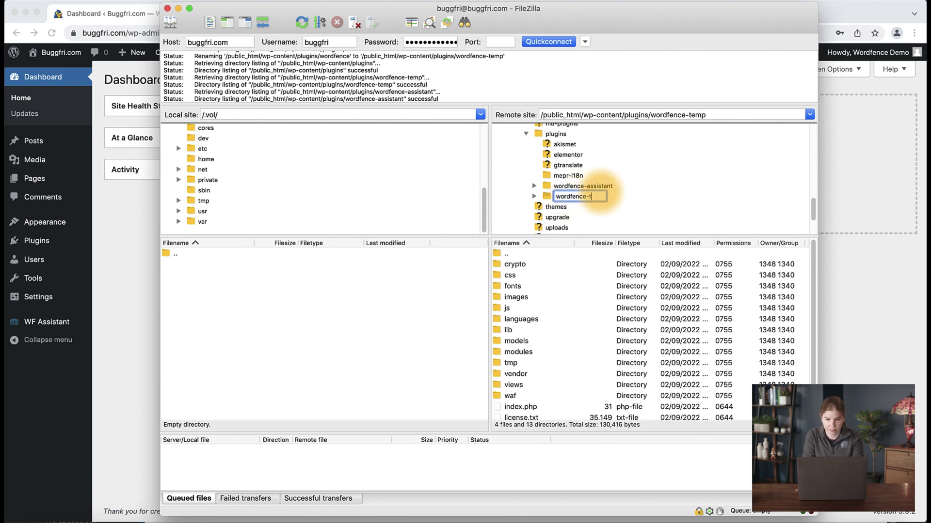
{"action": "key", "text": "Return"}
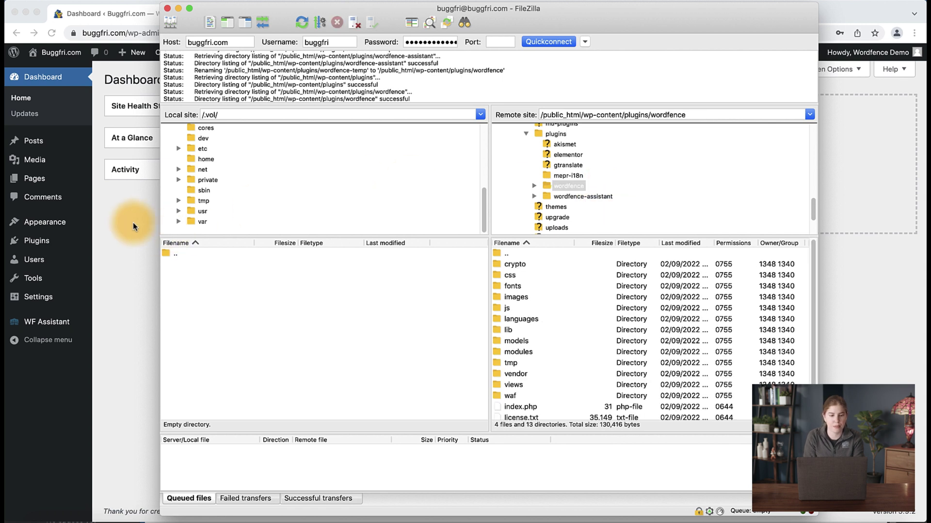
{"action": "left_click", "coordinate": [133, 222]}
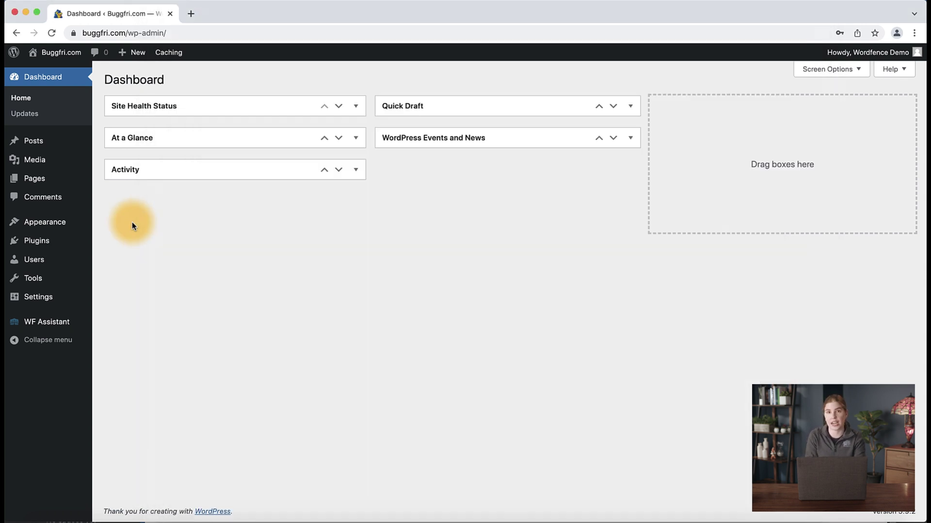
Reload the dashboard, then unblock the 193.84.3.20 Lockout under Wordfence Firewall > Blocking
{"action": "key", "text": "super+r"}
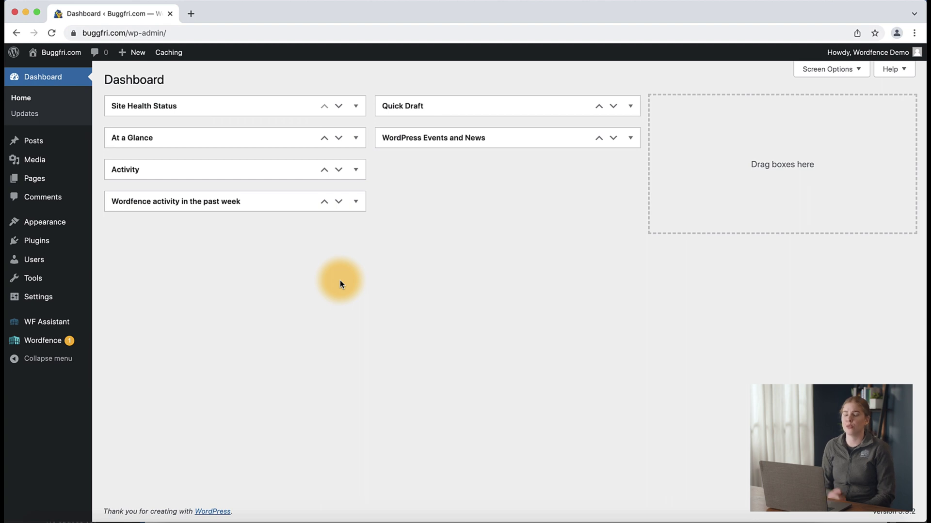
{"action": "mouse_move", "coordinate": [42, 340]}
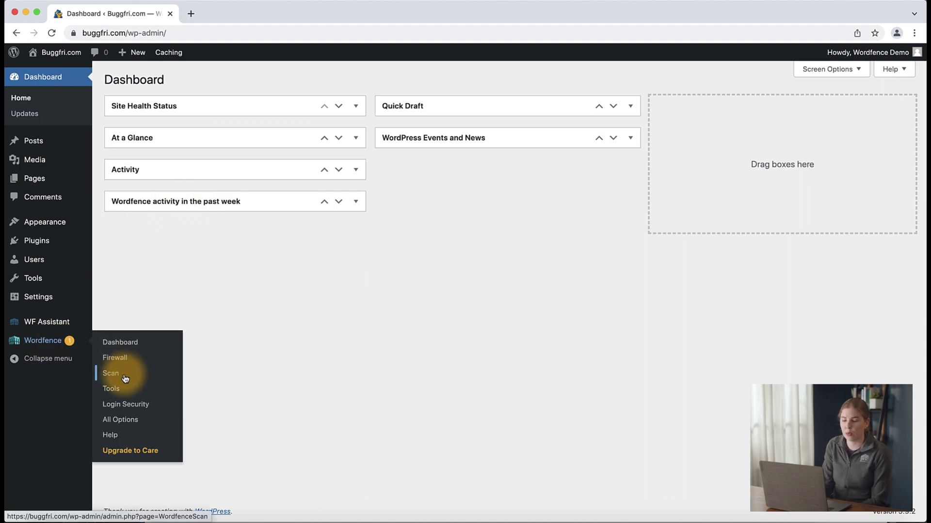
{"action": "left_click", "coordinate": [120, 362]}
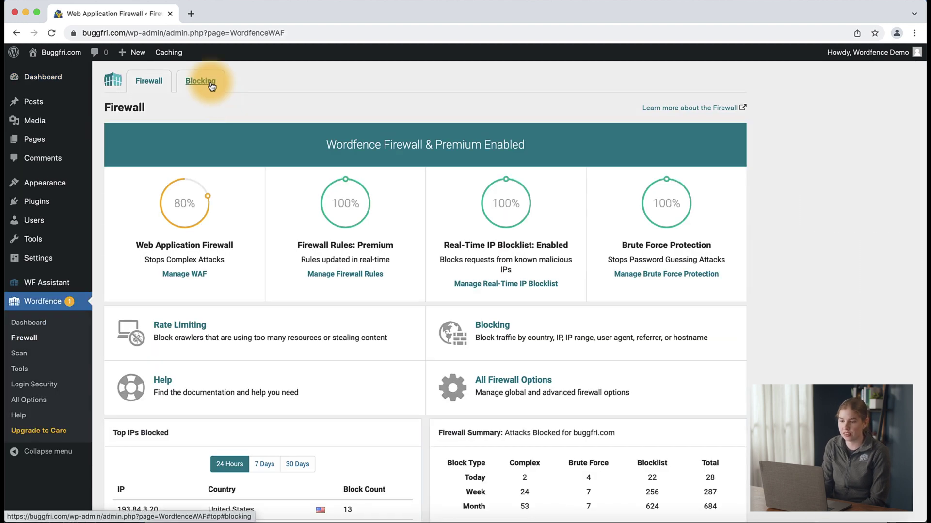
{"action": "left_click", "coordinate": [212, 86]}
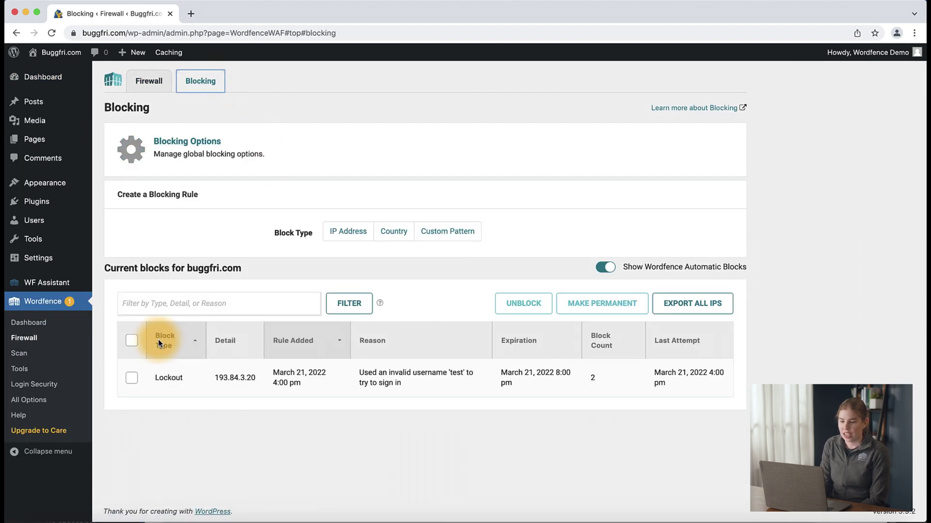
{"action": "left_click", "coordinate": [132, 379]}
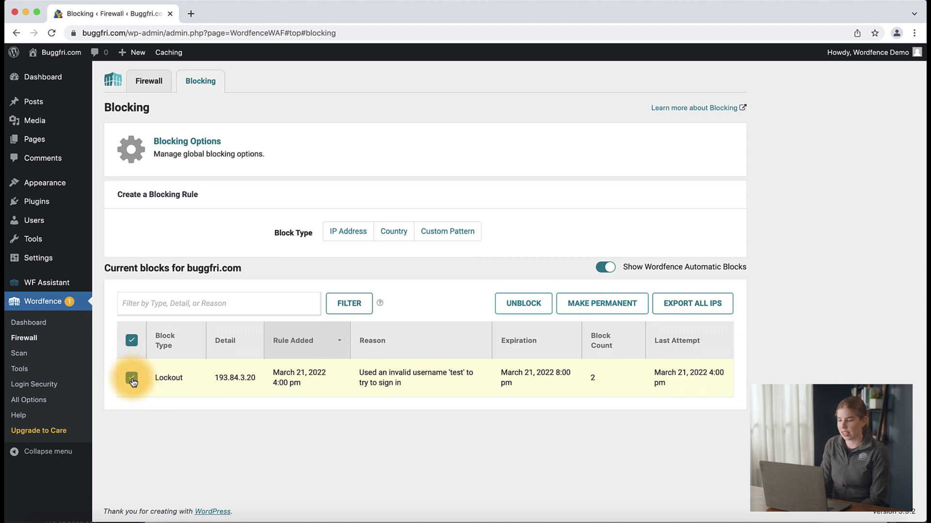
{"action": "left_click", "coordinate": [537, 304]}
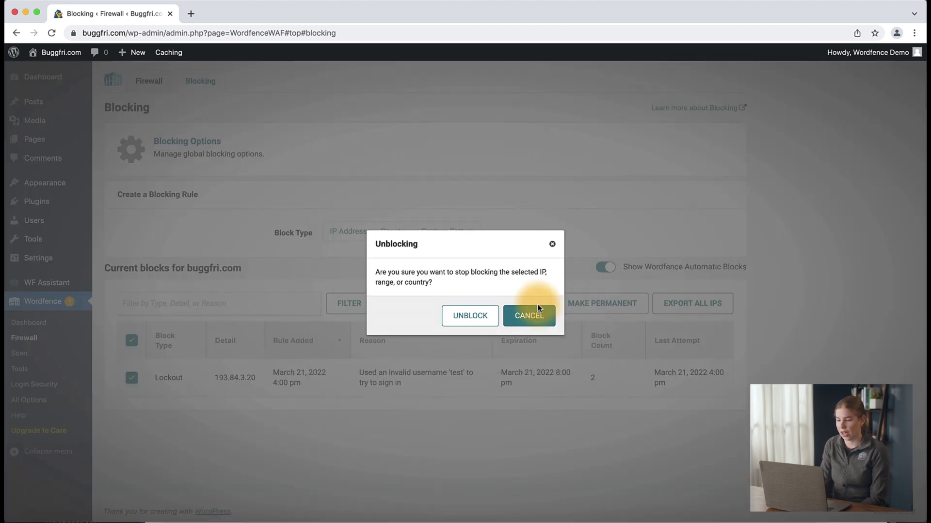
{"action": "left_click", "coordinate": [480, 315]}
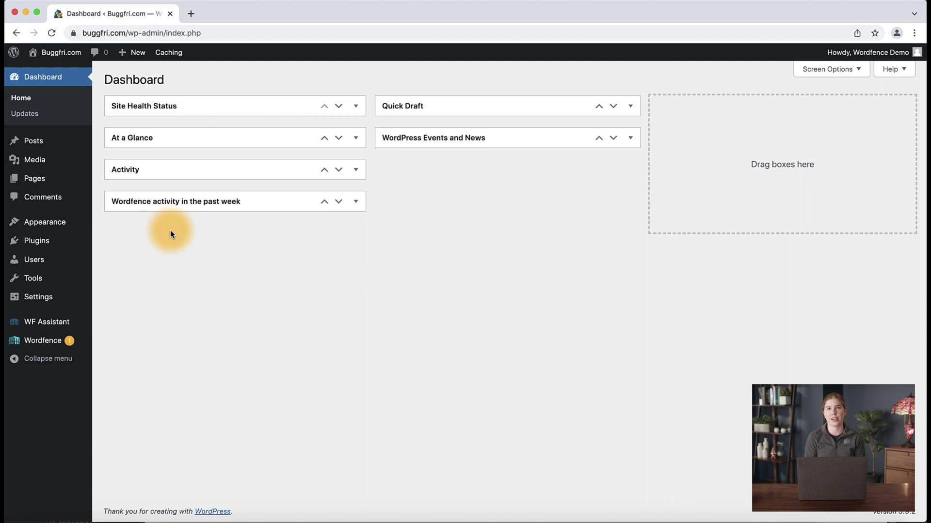
Go to the WF Assistant page from the WordPress admin sidebar
{"action": "left_click", "coordinate": [30, 322]}
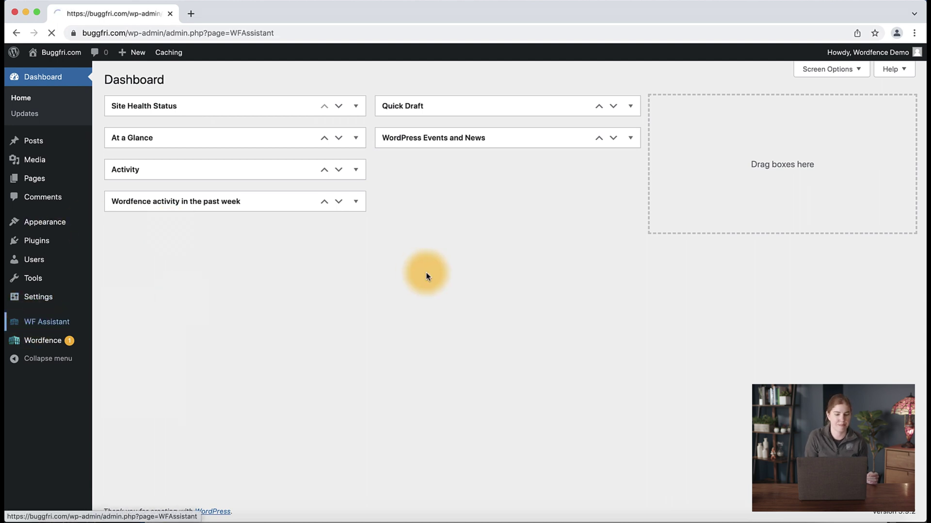